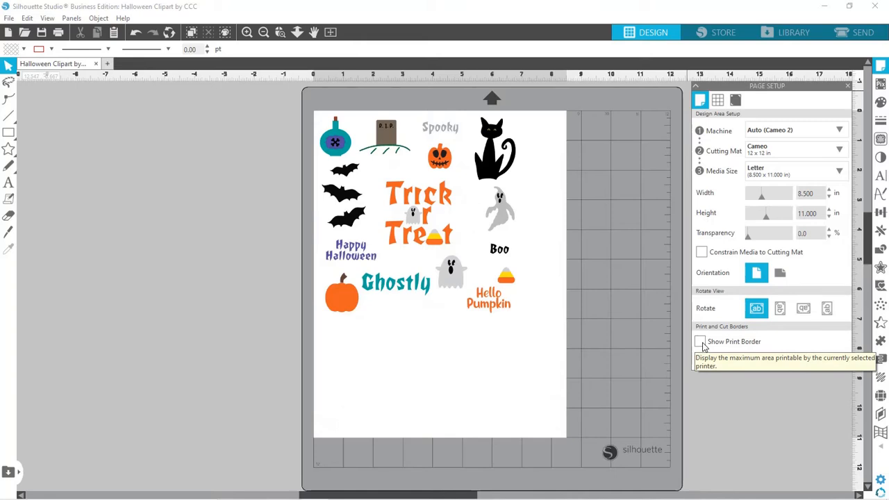
Step: Show the print border and move all the Halloween artwork slightly right and down so it sits inside the border
left_click(702, 345)
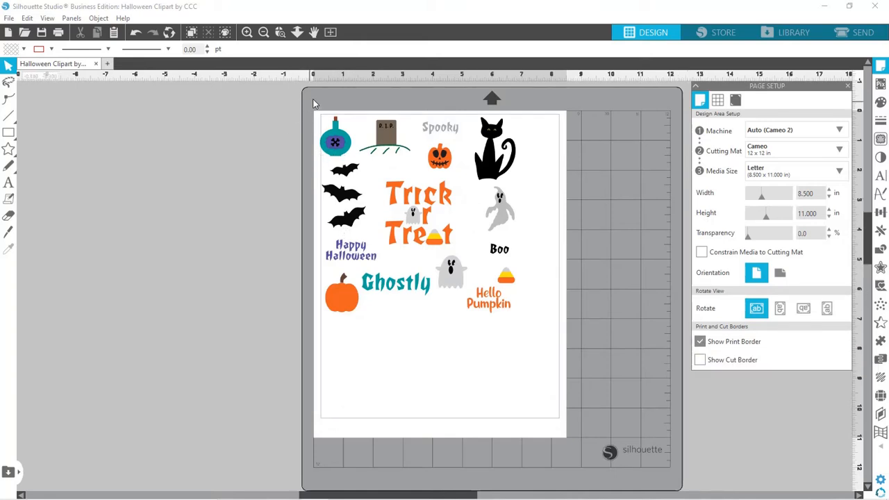
left_click_drag(313, 103, 532, 343)
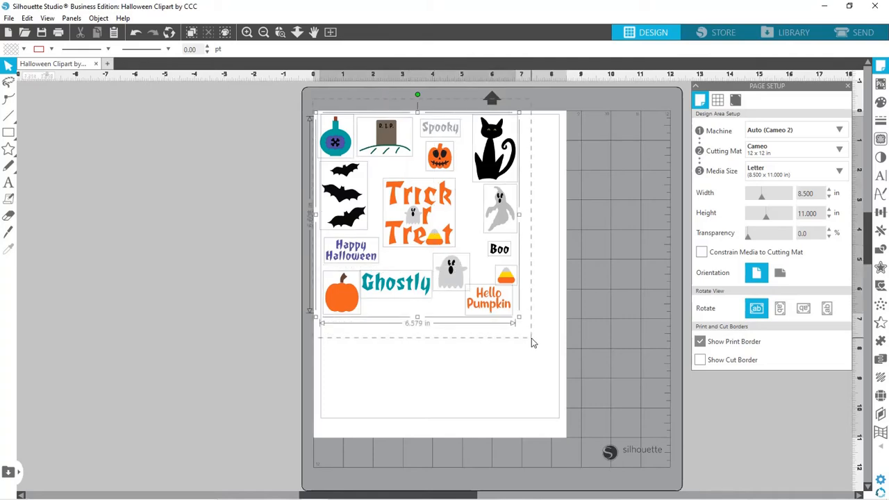
left_click_drag(503, 308, 510, 309)
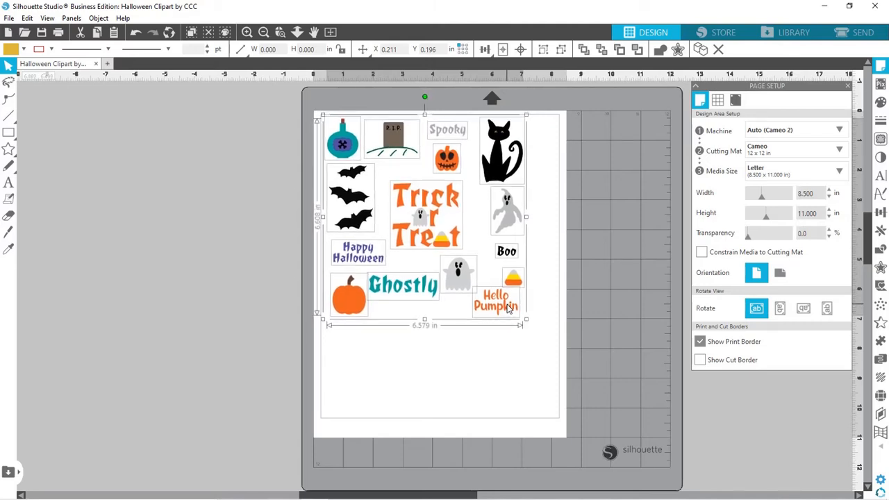
left_click(635, 246)
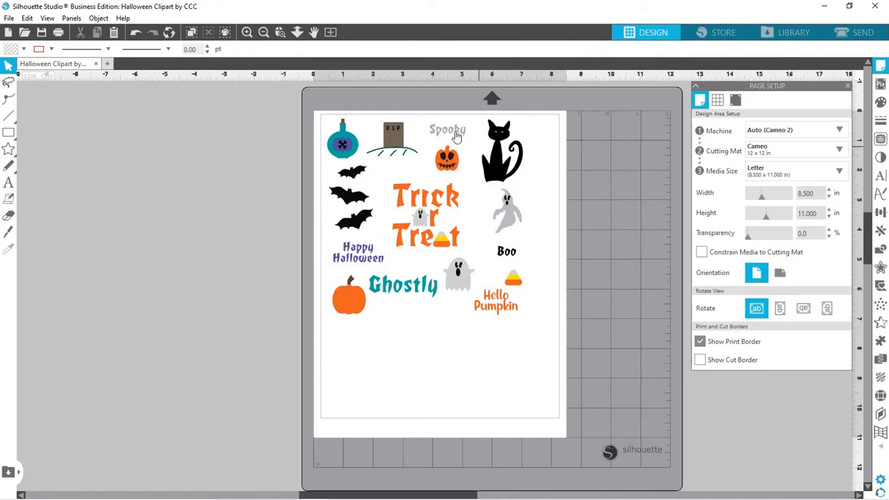
Step: Fill the "Spooky" text with black and enlarge it proportionally
left_click(456, 136)
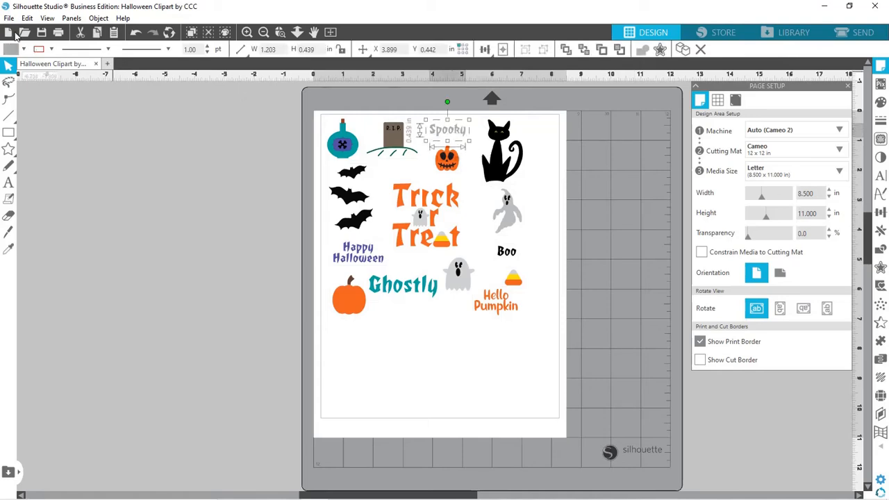
left_click(23, 50)
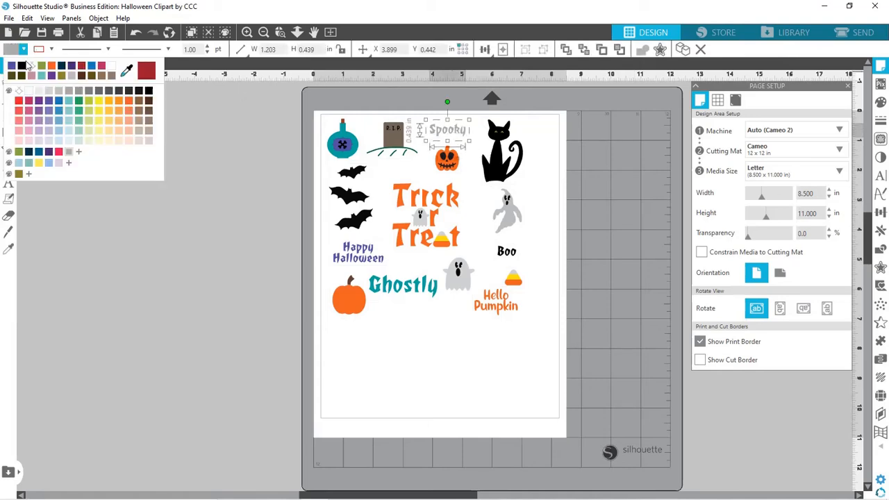
left_click(20, 64)
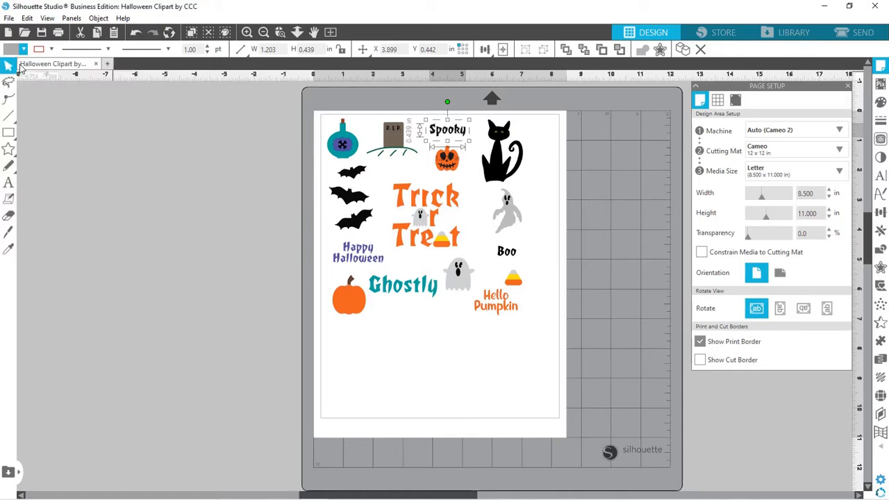
left_click(242, 211)
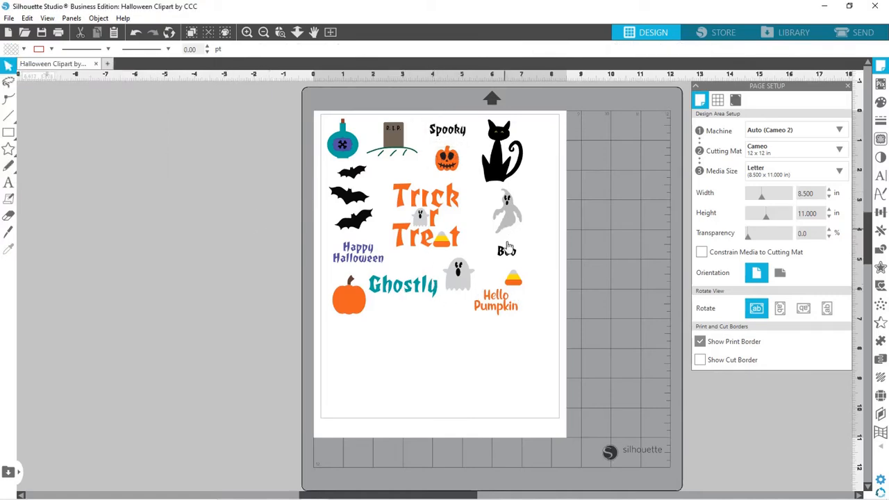
left_click(458, 137)
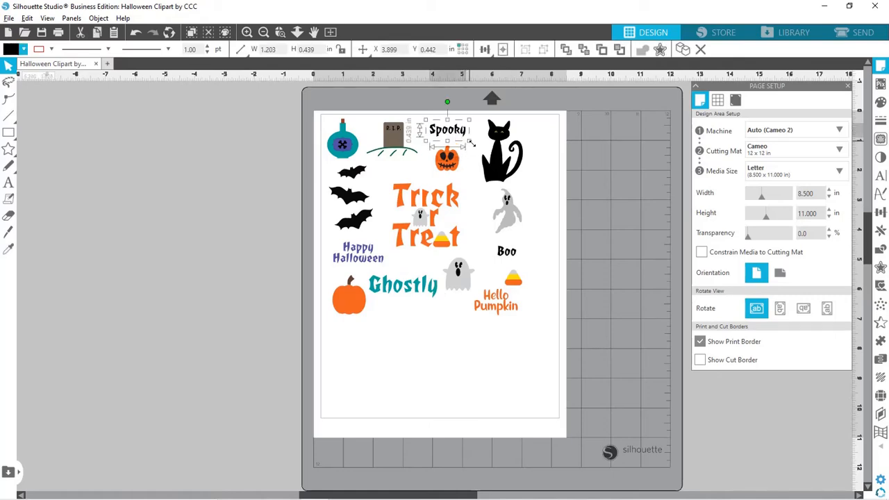
left_click_drag(470, 142, 484, 154)
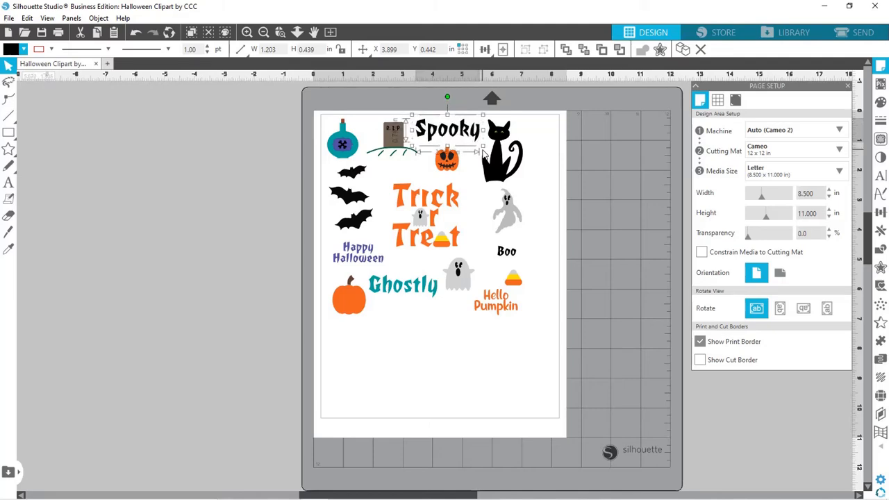
Step: Move the black cat and "Spooky" to the right, and shift the potion bottle and plain pumpkin closer to the page's left print border
left_click_drag(503, 169, 538, 173)
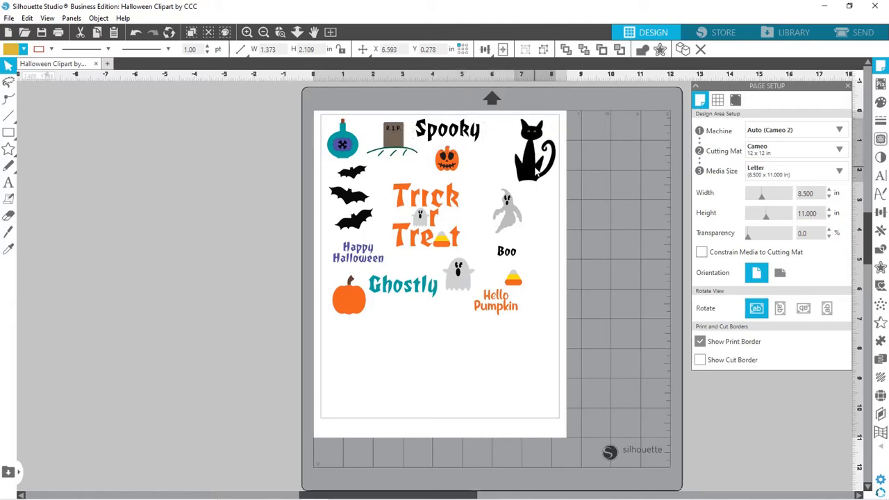
left_click_drag(461, 130, 483, 130)
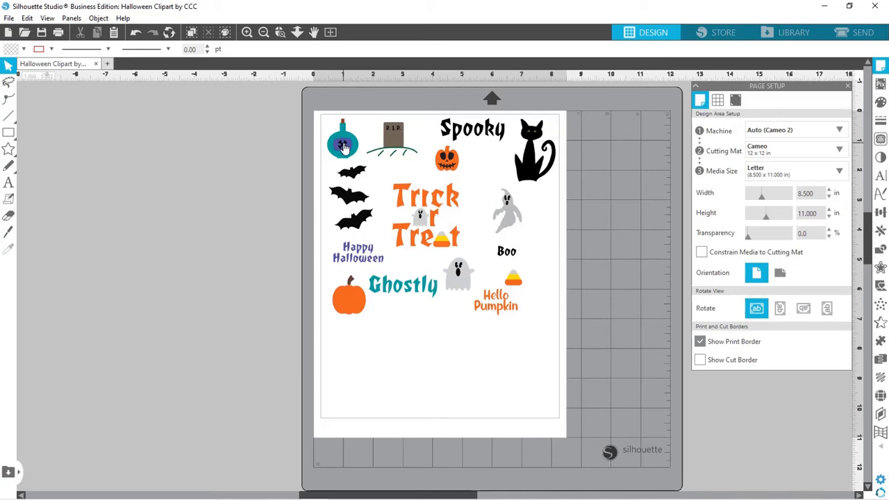
left_click_drag(343, 144, 341, 147)
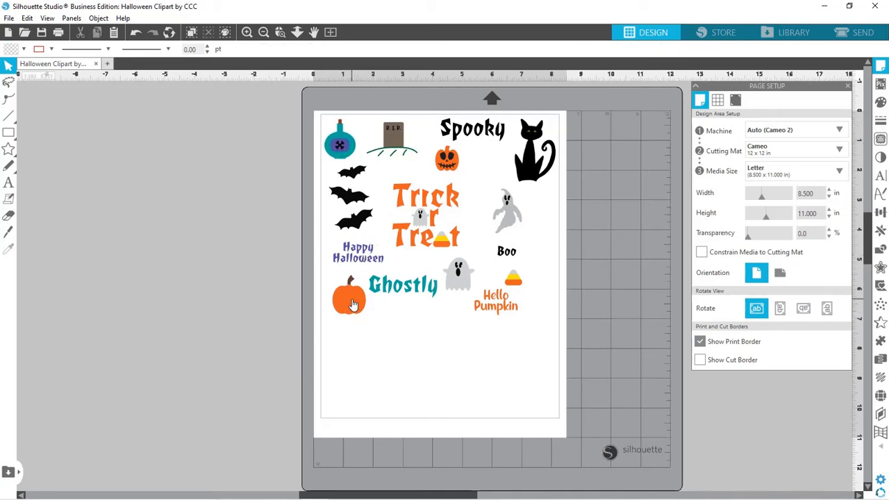
mouse_move(352, 312)
left_mouse_down()
mouse_move(347, 391)
mouse_move(347, 296)
left_mouse_up()
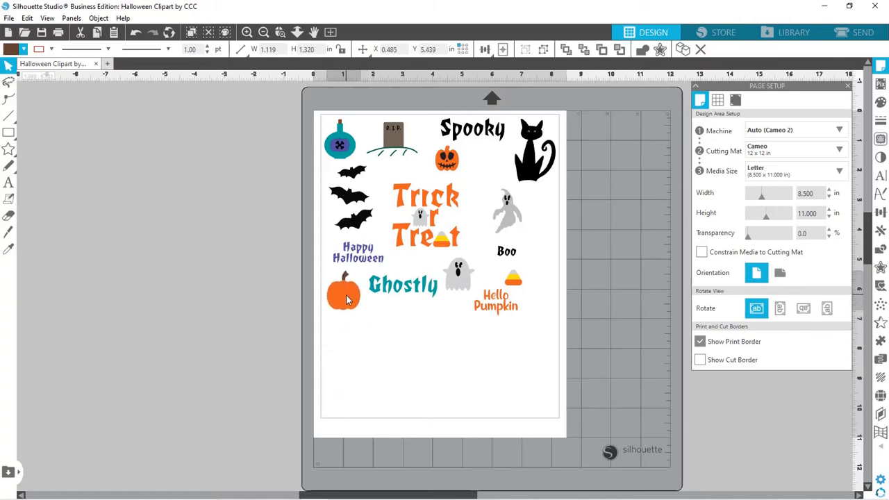
Step: Enlarge the "Boo" text proportionally to a height of about 0.7 in
left_click(508, 251)
left_click(509, 254)
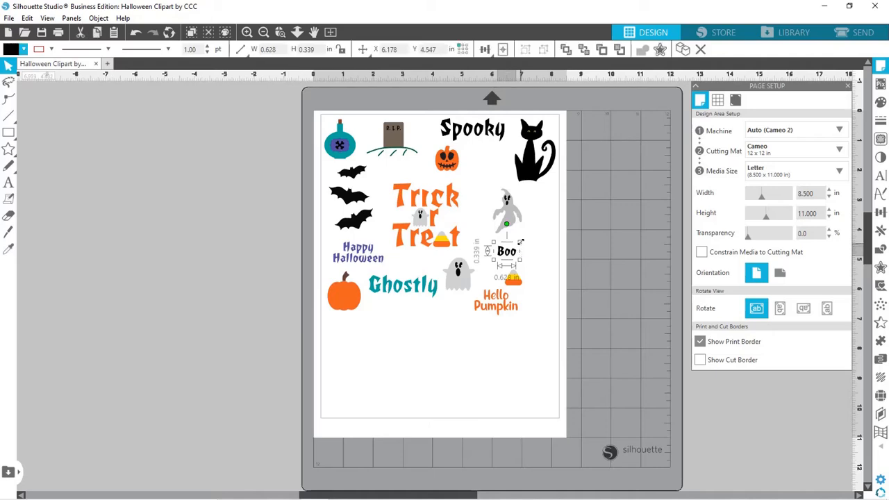
left_click_drag(524, 236, 530, 237)
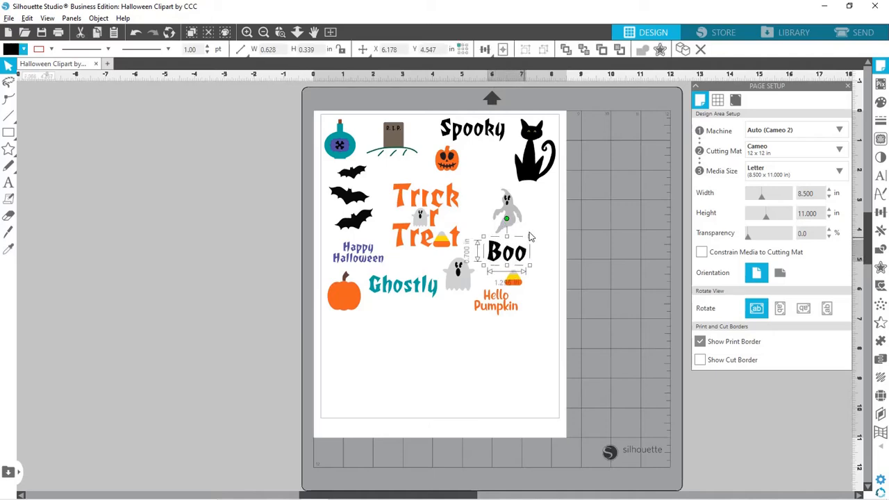
Step: Enlarge the tall gray ghost to about 1.22 by 1.89 in and move it up and left, clear of "Boo"
left_click(513, 208)
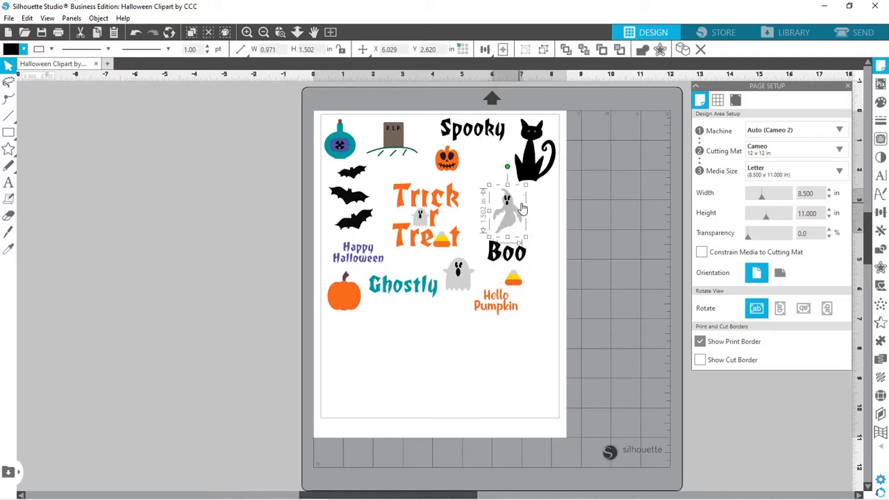
left_click_drag(526, 185, 533, 173)
mouse_move(519, 221)
left_mouse_down()
mouse_move(494, 216)
mouse_move(504, 216)
left_mouse_up()
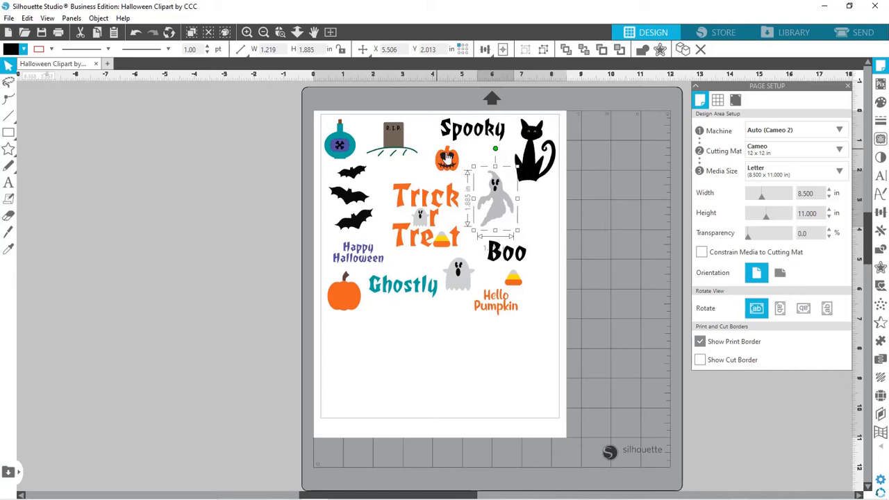
Step: Enlarge the jack-o'-lantern and place it below the black cat, and move the tall ghost up beneath "Spooky"
left_click(448, 160)
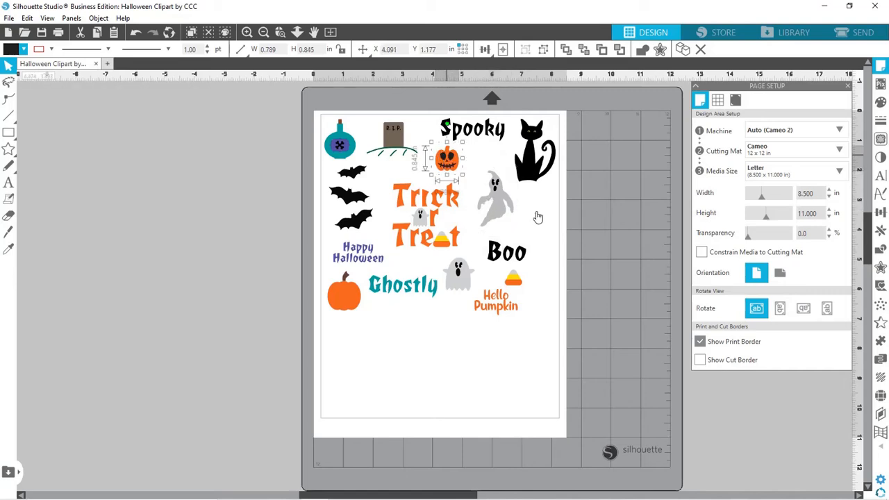
left_click_drag(537, 218, 485, 190)
key("Escape")
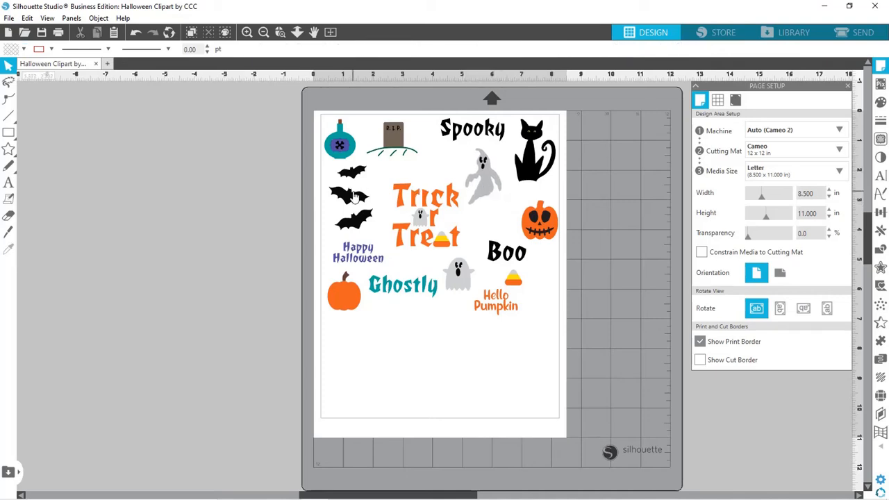
Step: Enlarge "Happy Halloween" to about 2.33 by 0.99 in, place it below "Ghostly", and move the plain pumpkin up beneath the bats
left_click(366, 258)
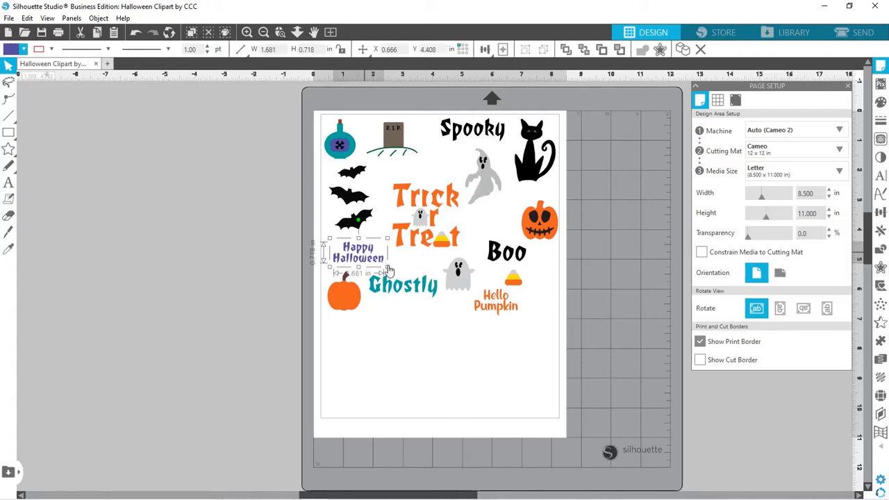
left_click_drag(389, 269, 425, 331)
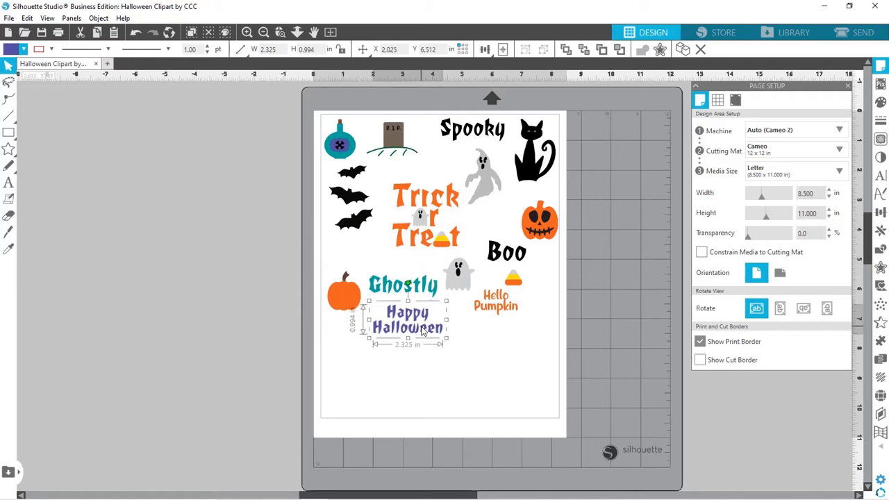
left_click_drag(356, 300, 356, 267)
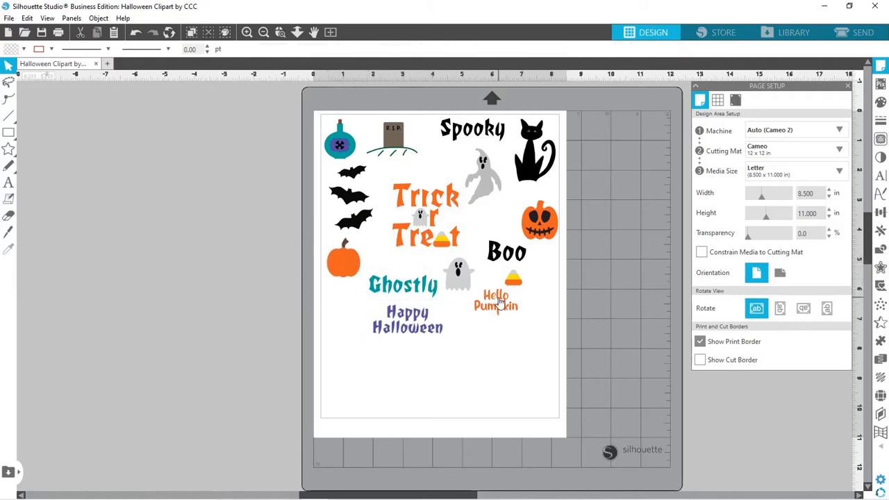
Step: Enlarge "Hello Pumpkin" and place it beneath the plain pumpkin, moving "Ghostly" to the space below "Boo"
left_click(515, 318)
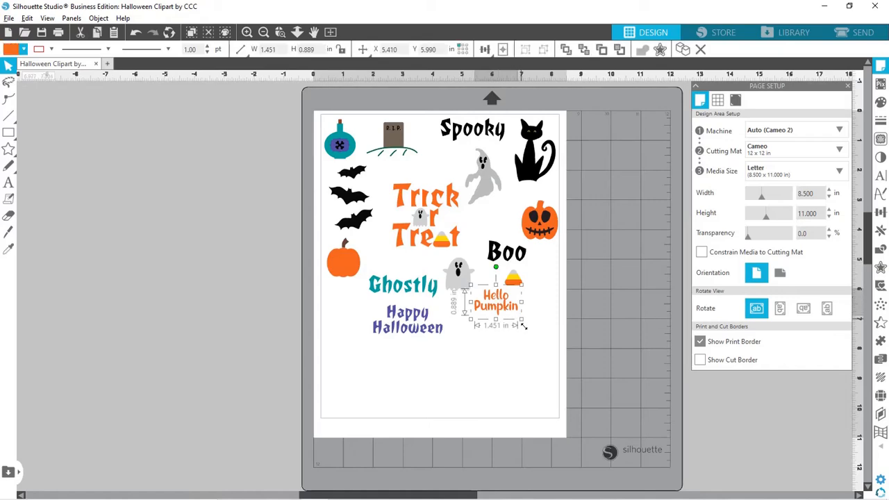
left_click_drag(524, 326, 556, 327)
Step: Enlarge the candy corn to about 1.10 by 1.00 in, place it beside the small ghost, and move "Happy Halloween" clear of "Hello Pumpkin"
left_click_drag(515, 285, 407, 287)
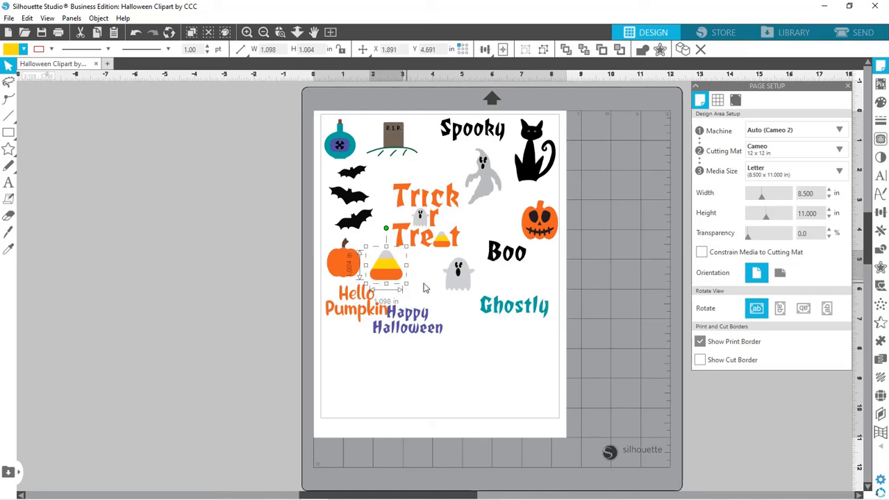
left_click_drag(392, 272, 412, 279)
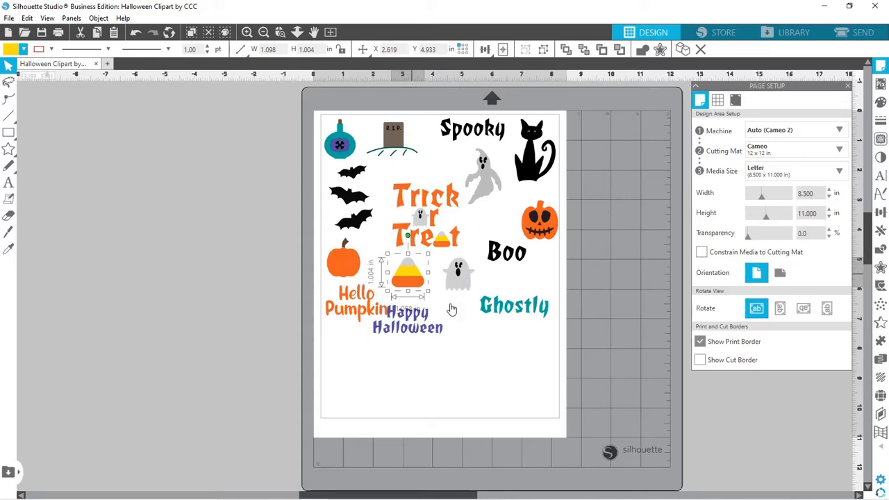
left_click_drag(417, 329, 439, 317)
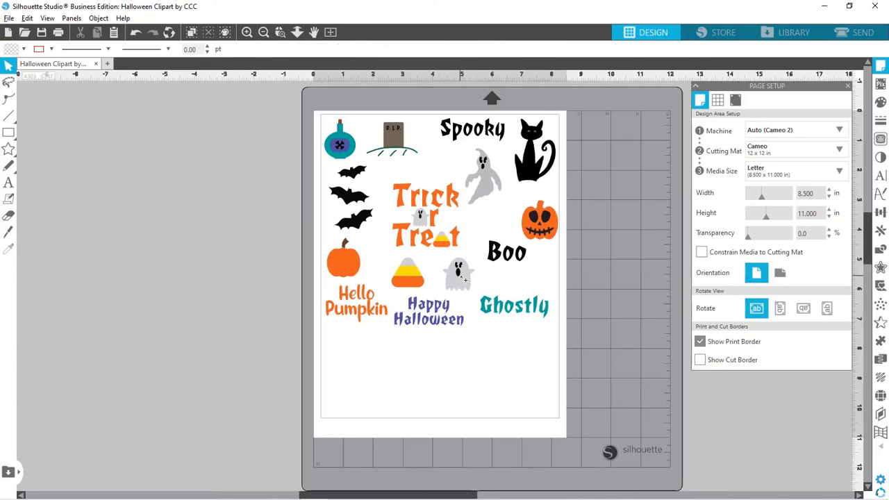
Step: Place a copy of the small ghost below the tall ghost, and shift "Boo" and the jack-o'-lantern to make room around it
left_click_drag(462, 279, 489, 228)
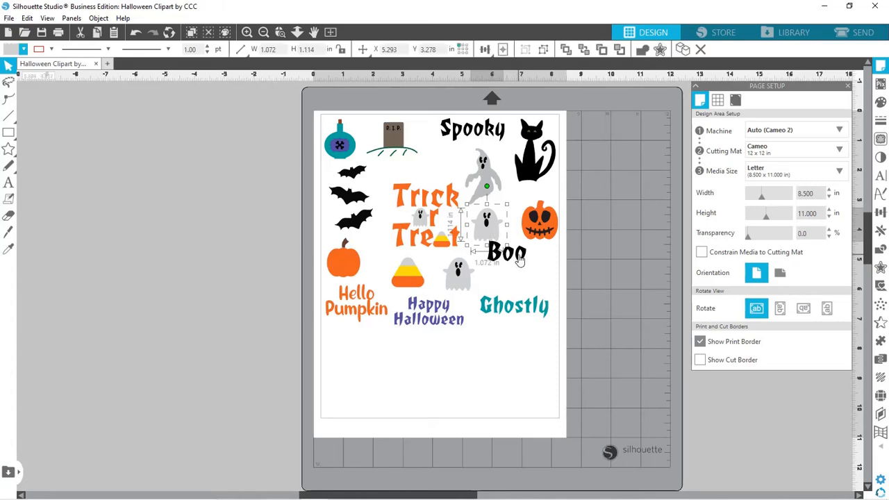
left_click_drag(521, 256, 530, 270)
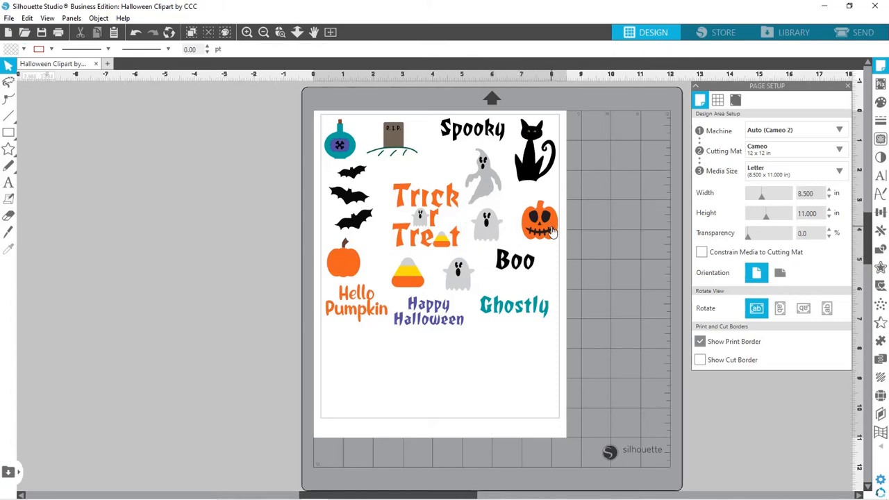
left_click_drag(554, 228, 548, 229)
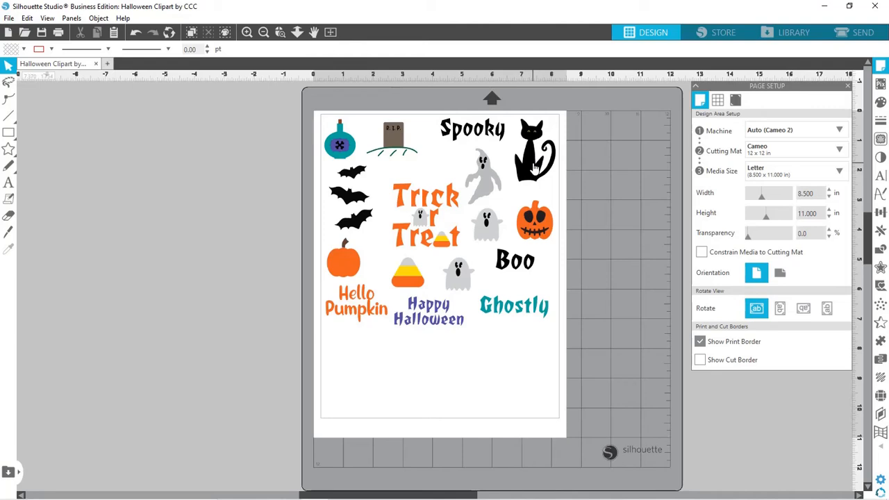
Step: Place copies of the black cat, the "Trick or Treat" design and the potion bottle in a row in the empty area below the artwork
left_click_drag(535, 168, 349, 380)
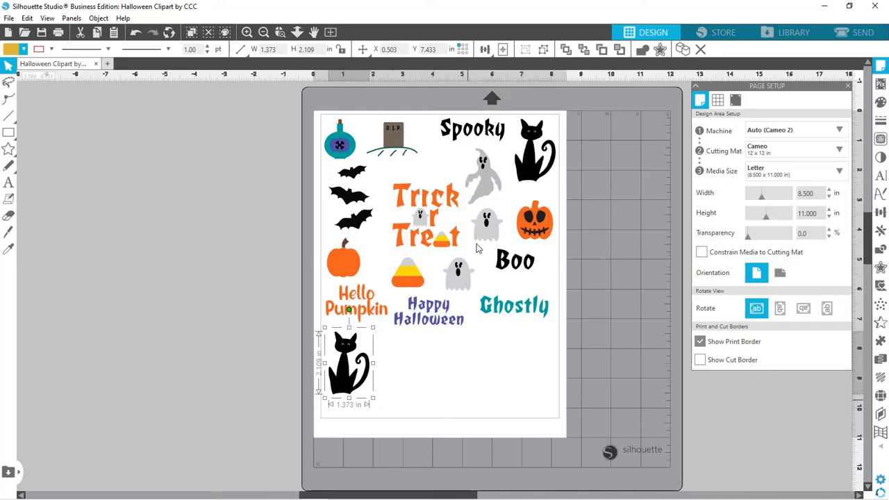
left_click(426, 224)
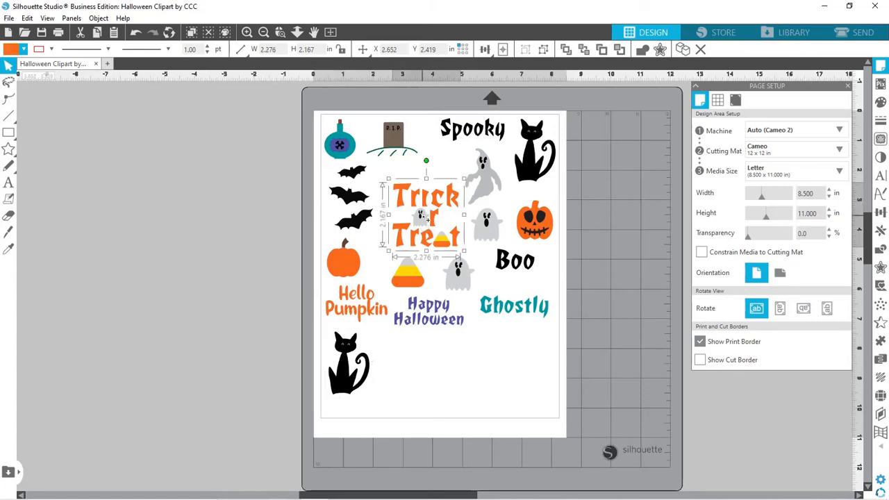
left_click_drag(428, 226, 419, 374)
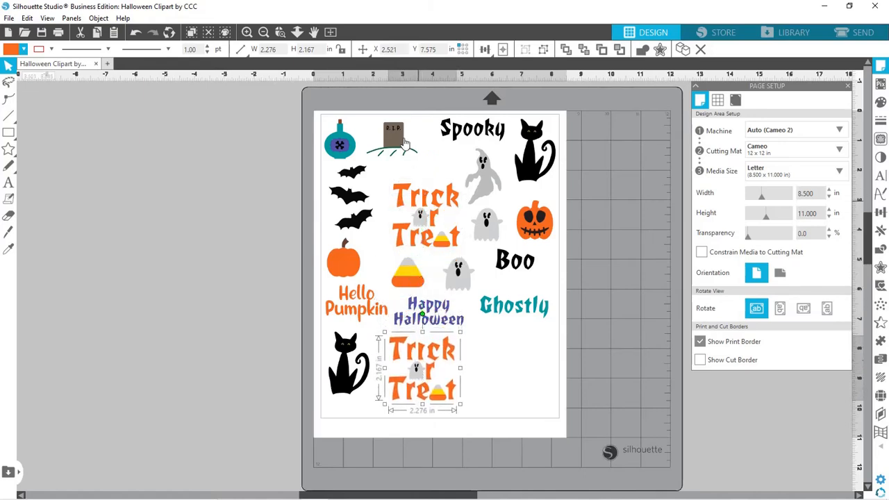
left_click(345, 149)
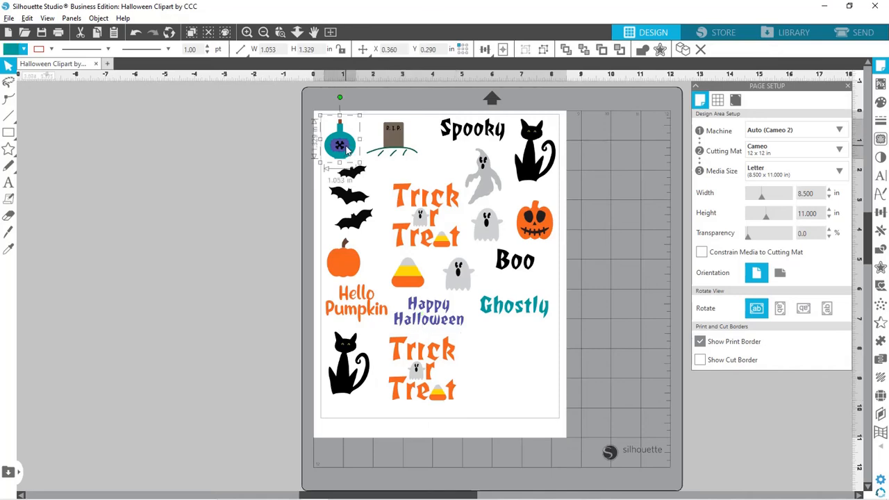
left_click_drag(476, 326, 491, 371)
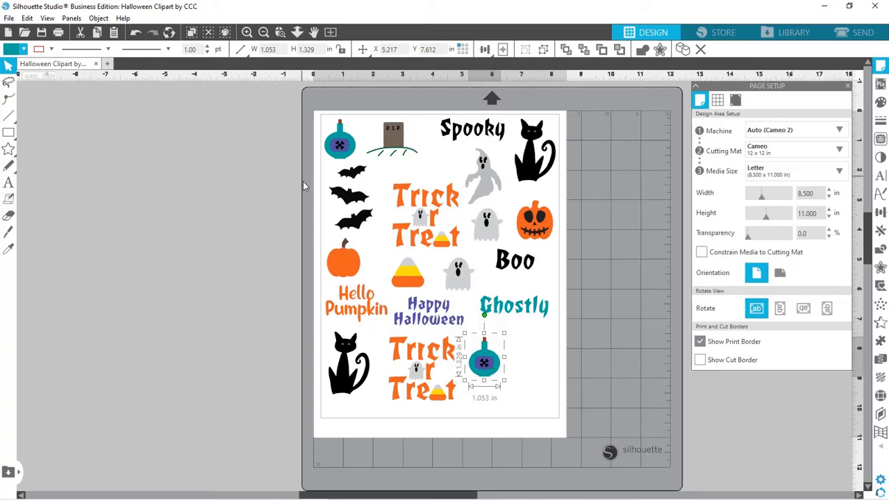
Step: Place a copy of the three bats beside the lower potion bottle, and nudge the upper "Trick or Treat" design and the gravestone to even the spacing
left_click(353, 203)
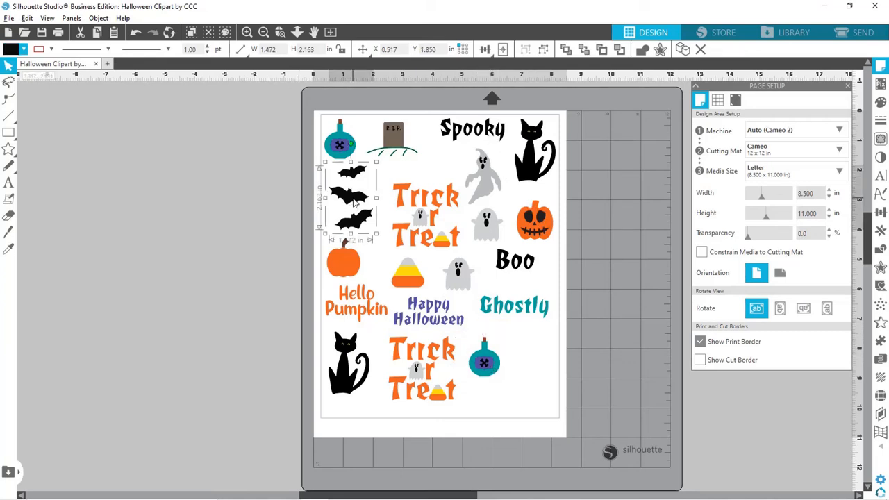
left_click_drag(353, 202, 532, 372)
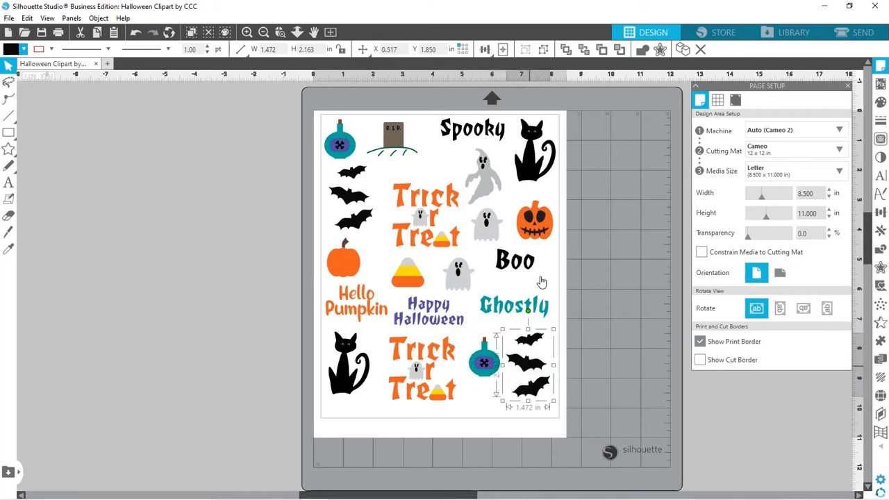
left_click(419, 238)
left_click_drag(419, 238, 413, 229)
left_click(398, 145)
left_click_drag(397, 144, 403, 148)
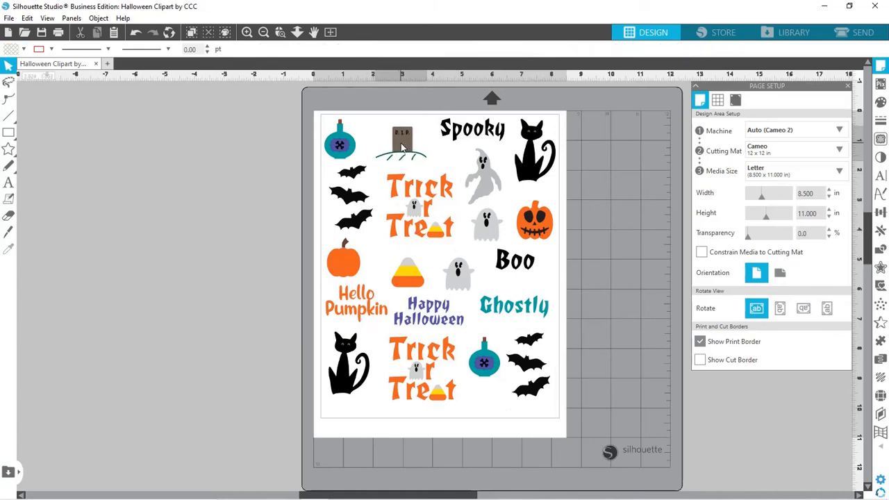
left_click(594, 182)
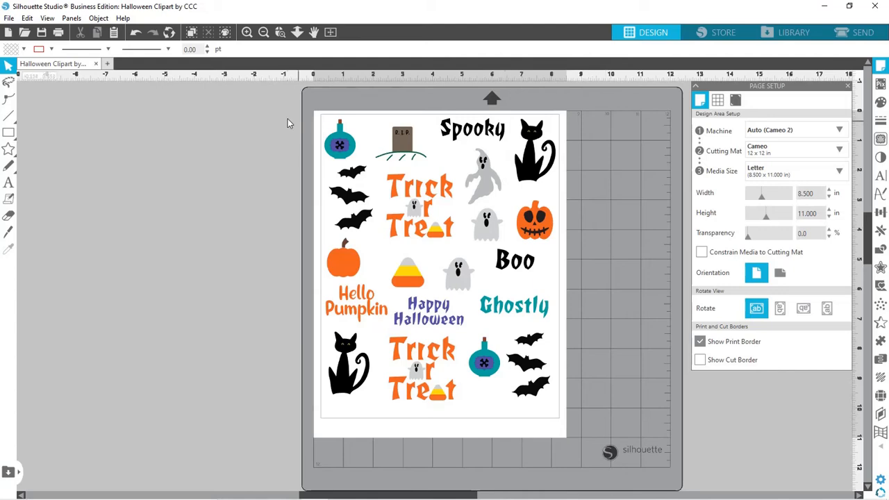
Step: Select all the artwork on the page and group it into a single object
key("ctrl+a")
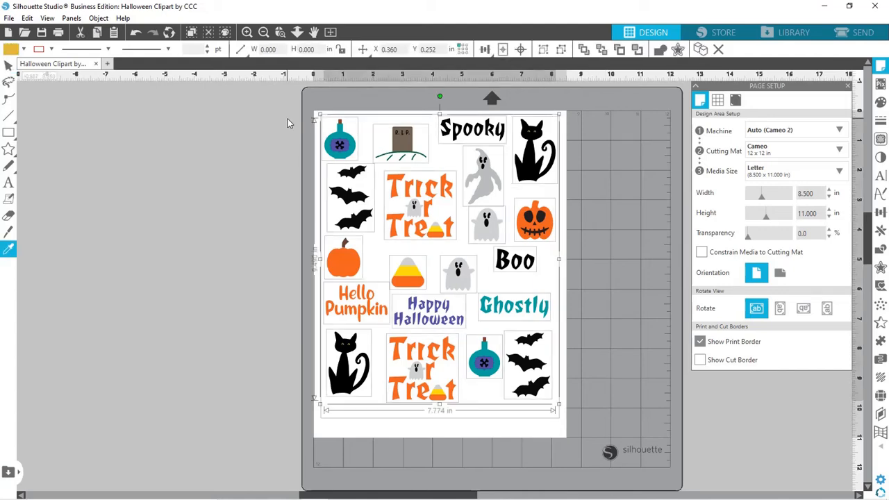
key("v")
key("i")
key("ctrl+g")
key("v")
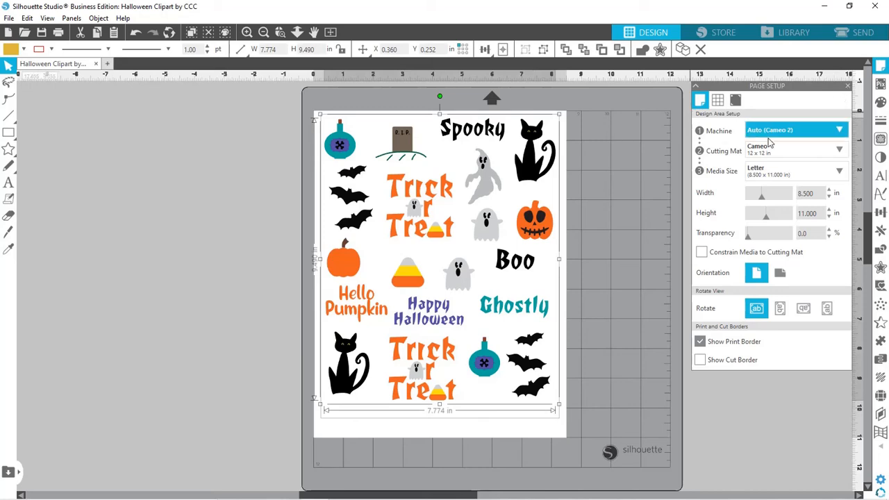
Step: Create a mirrored copy of the grouped artwork to its left, delete the original, and move the mirrored copy inside the page's print border
left_click(881, 232)
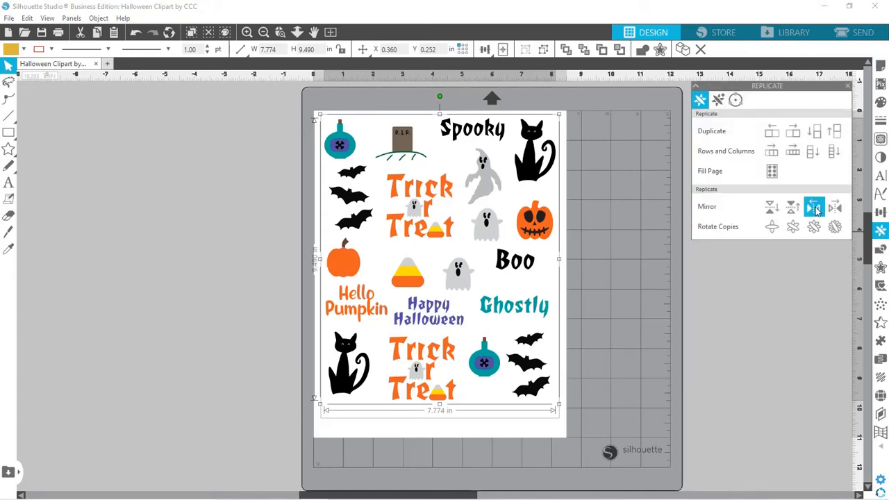
left_click(815, 208)
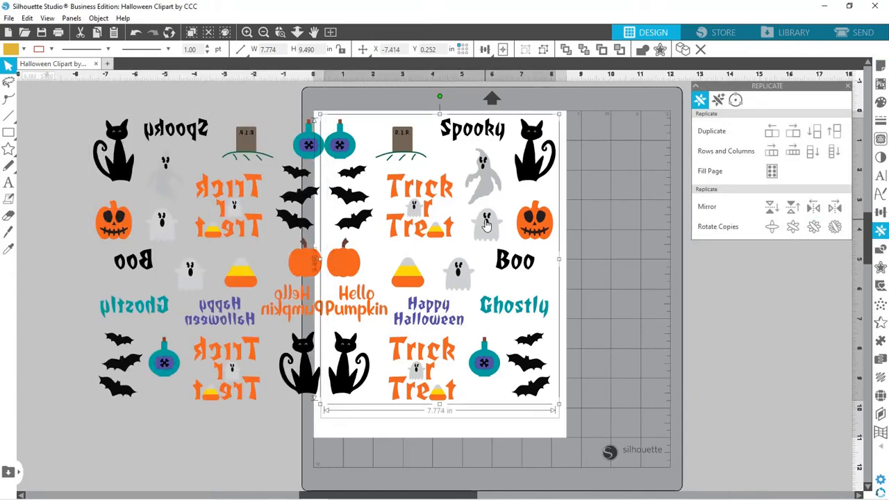
key("Delete")
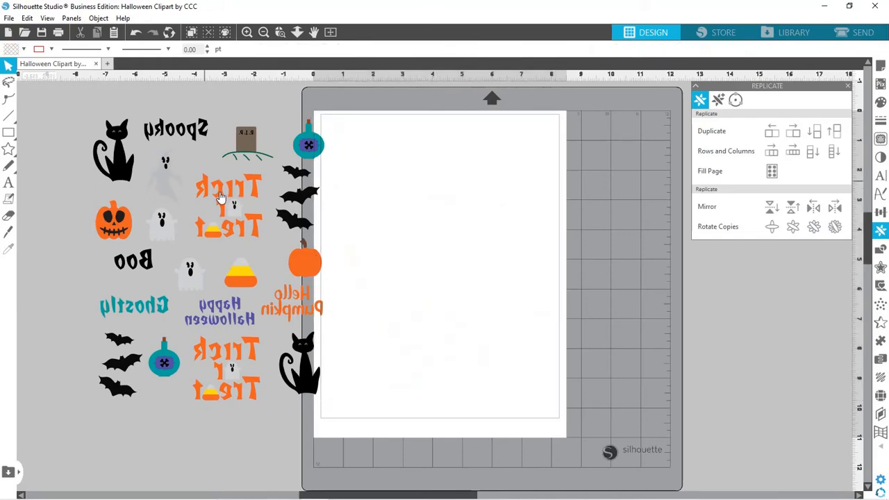
left_click_drag(222, 198, 455, 203)
left_click(584, 202)
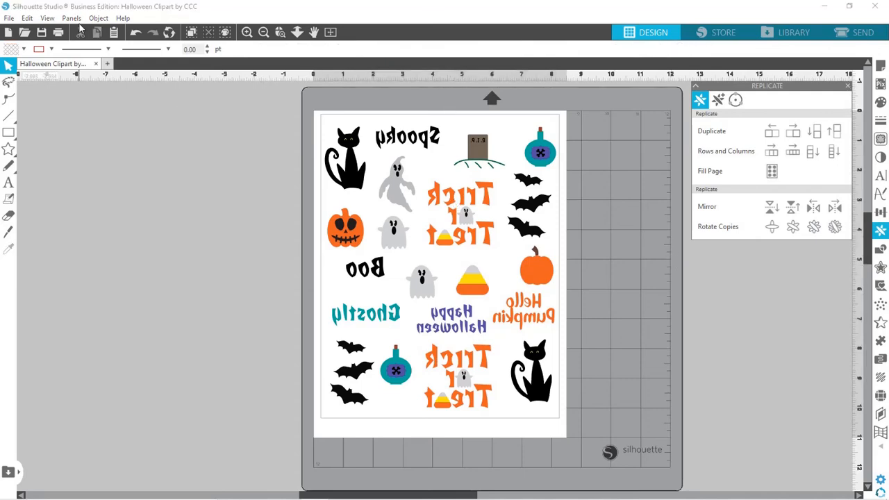
Step: Open the print preview of the mirrored artwork and check the entire page in it
left_click(58, 34)
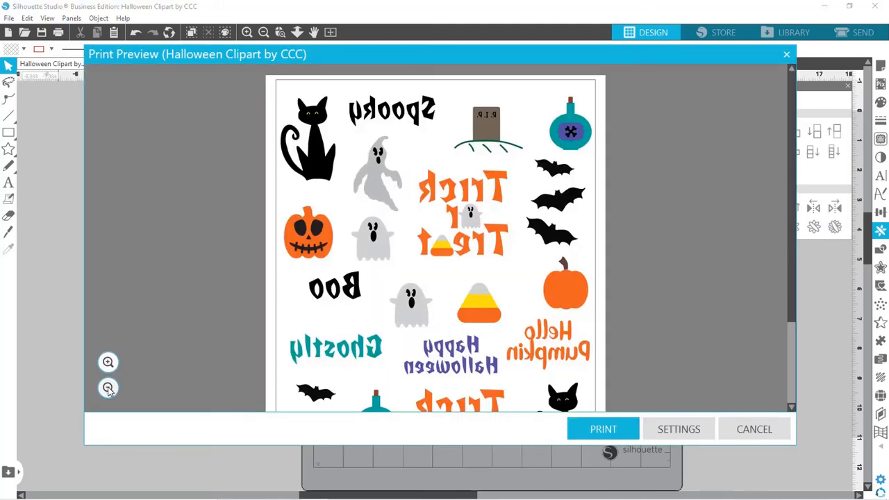
left_click(108, 388)
left_click(108, 388)
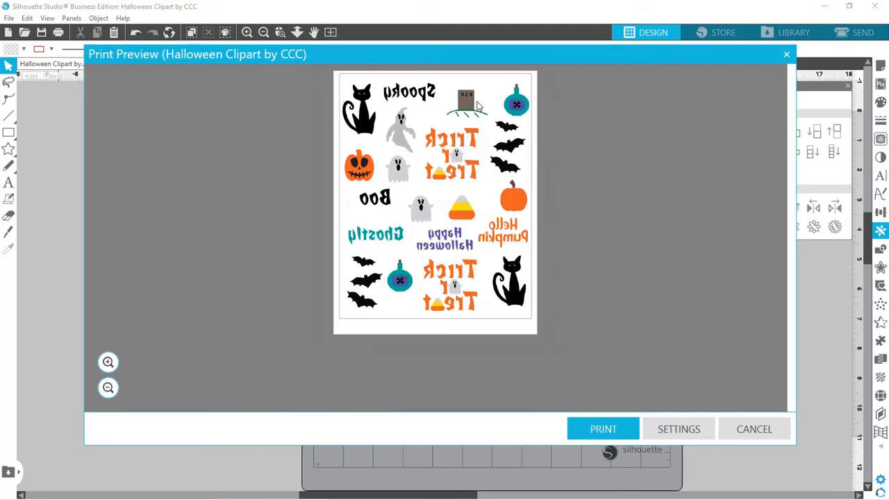